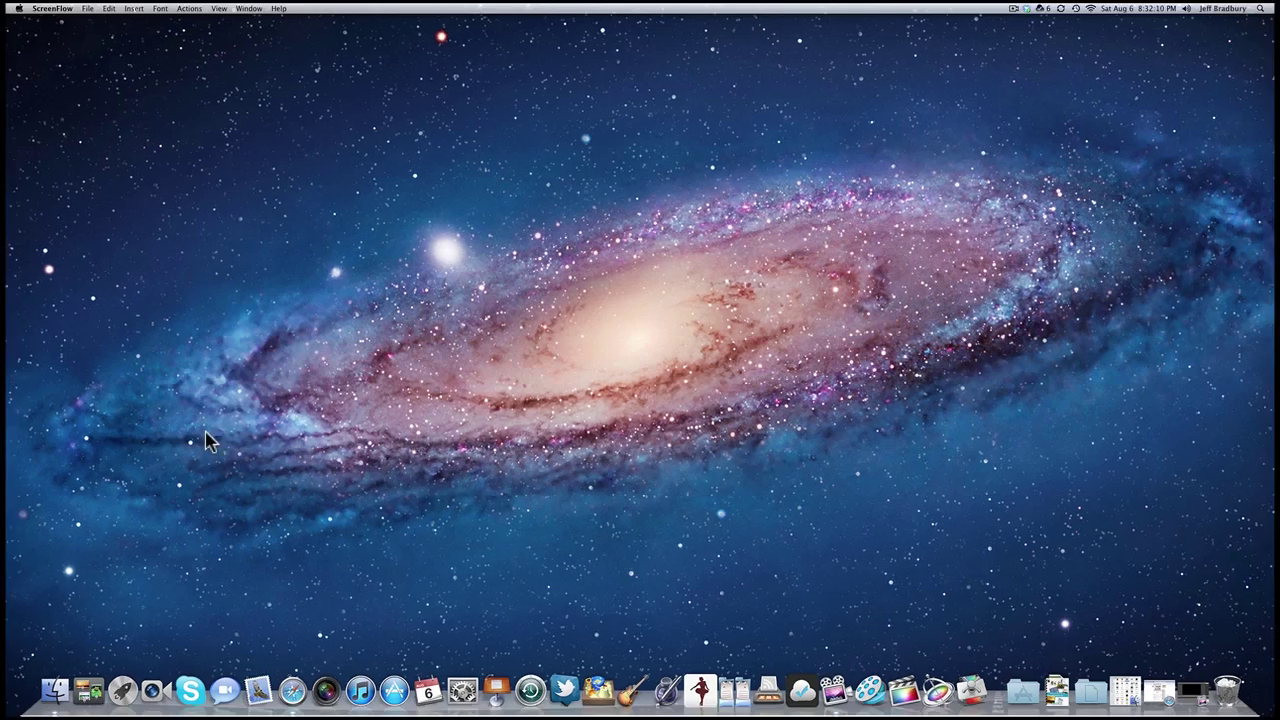
left_click(292, 687)
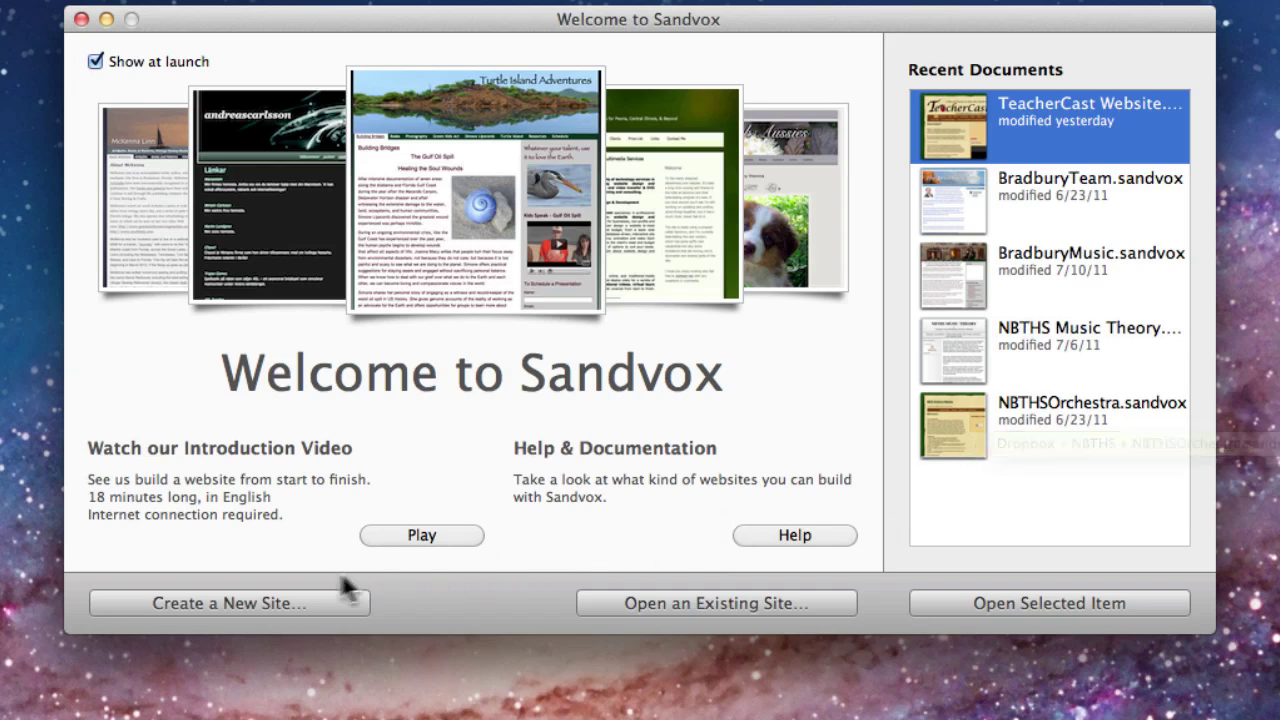
Step: Create a new Sandvox site based on the Imagine design
left_click(263, 598)
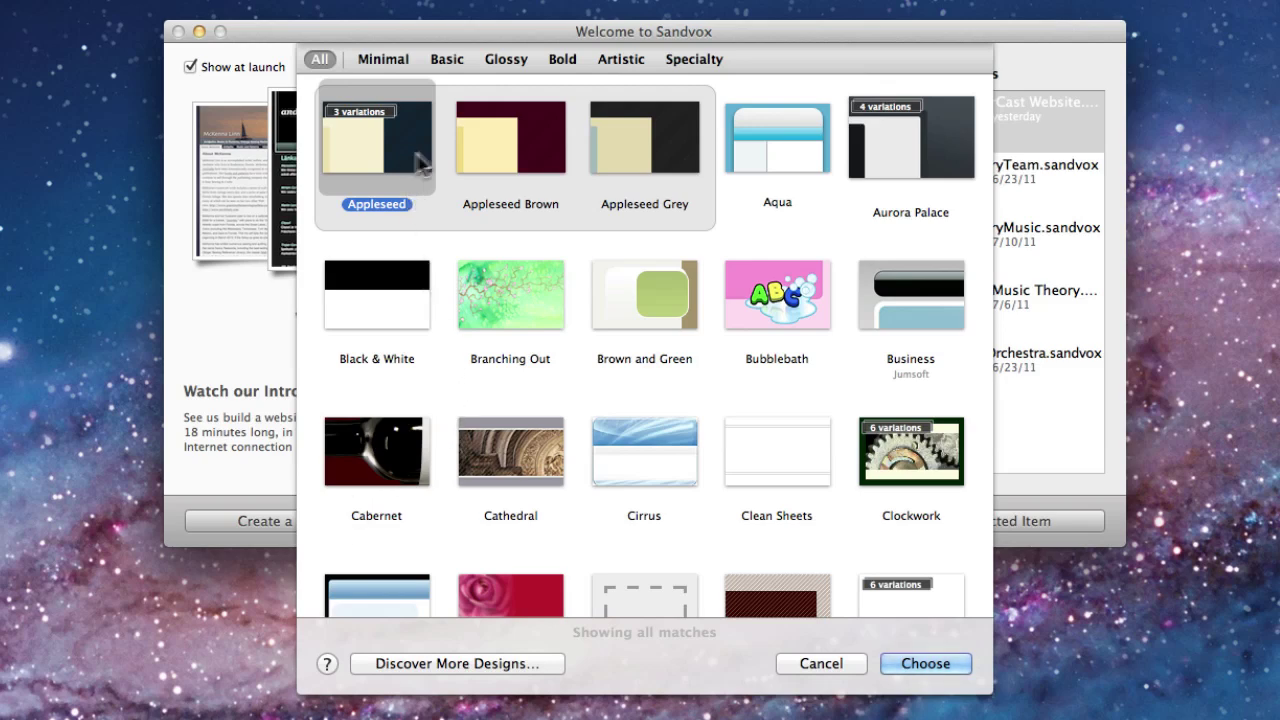
scroll(711, 165, "down", 5)
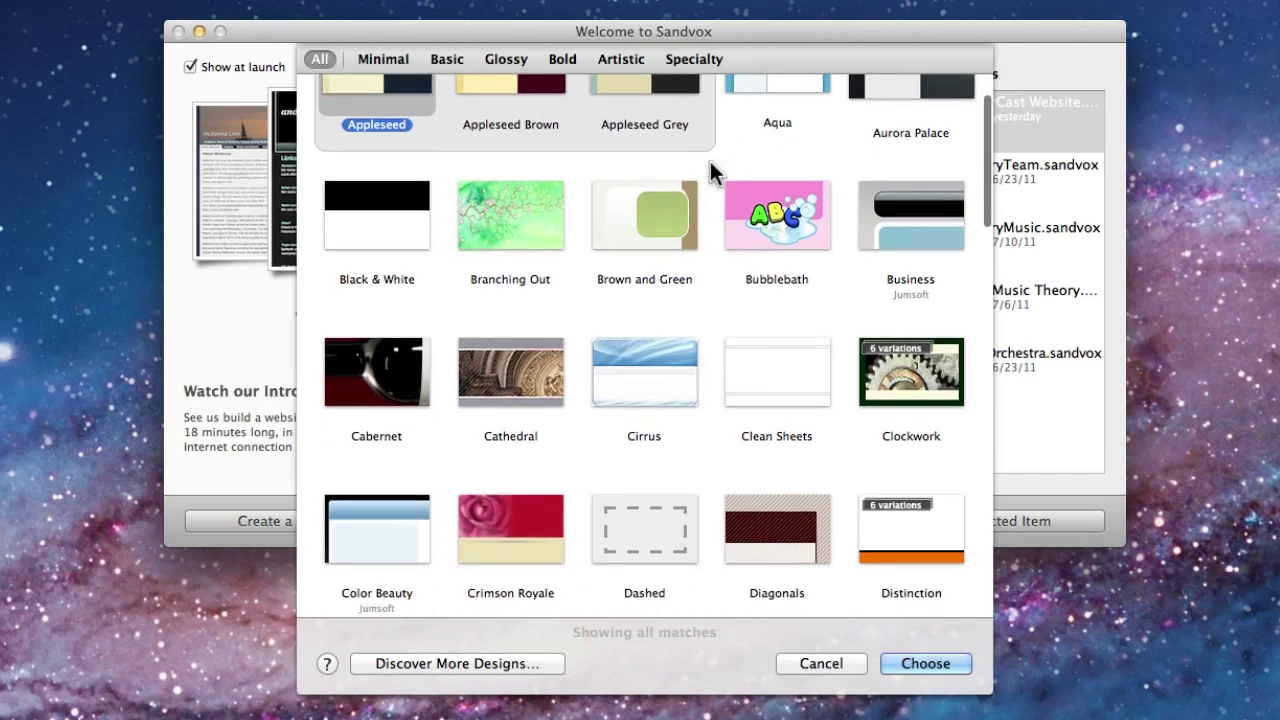
scroll(711, 162, "down", 2)
scroll(711, 162, "down", 3)
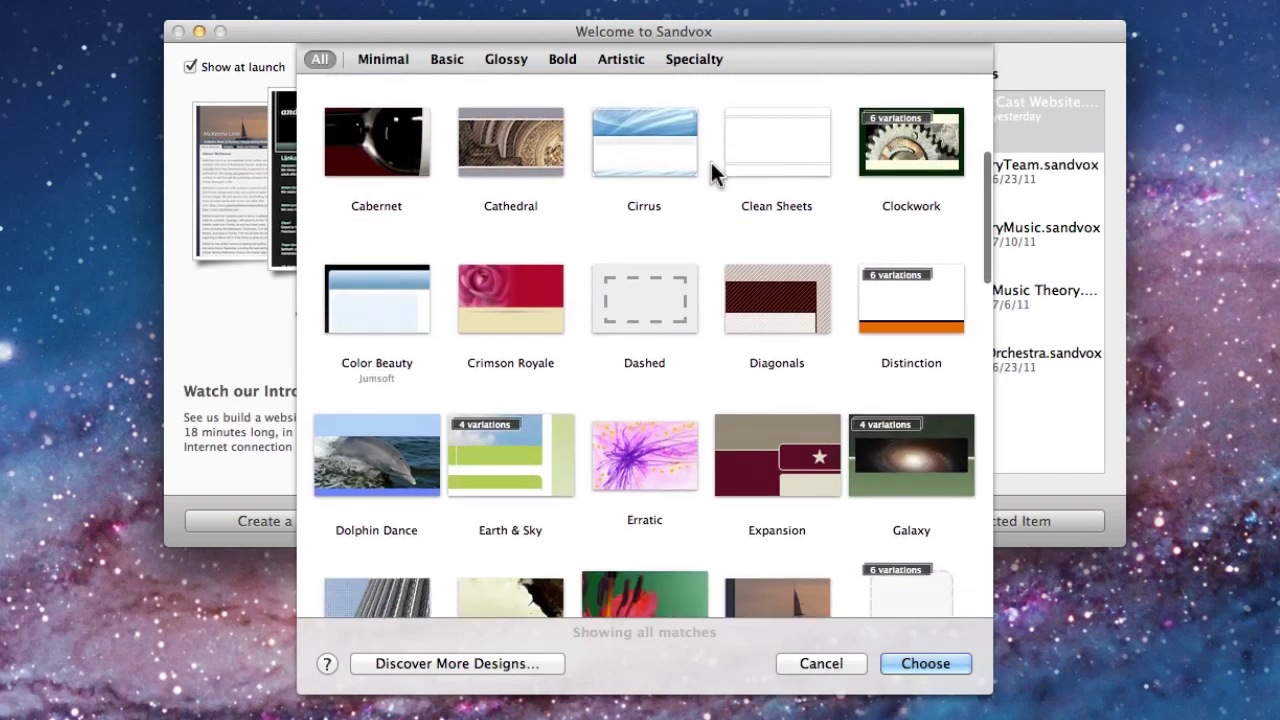
scroll(711, 162, "down", 4)
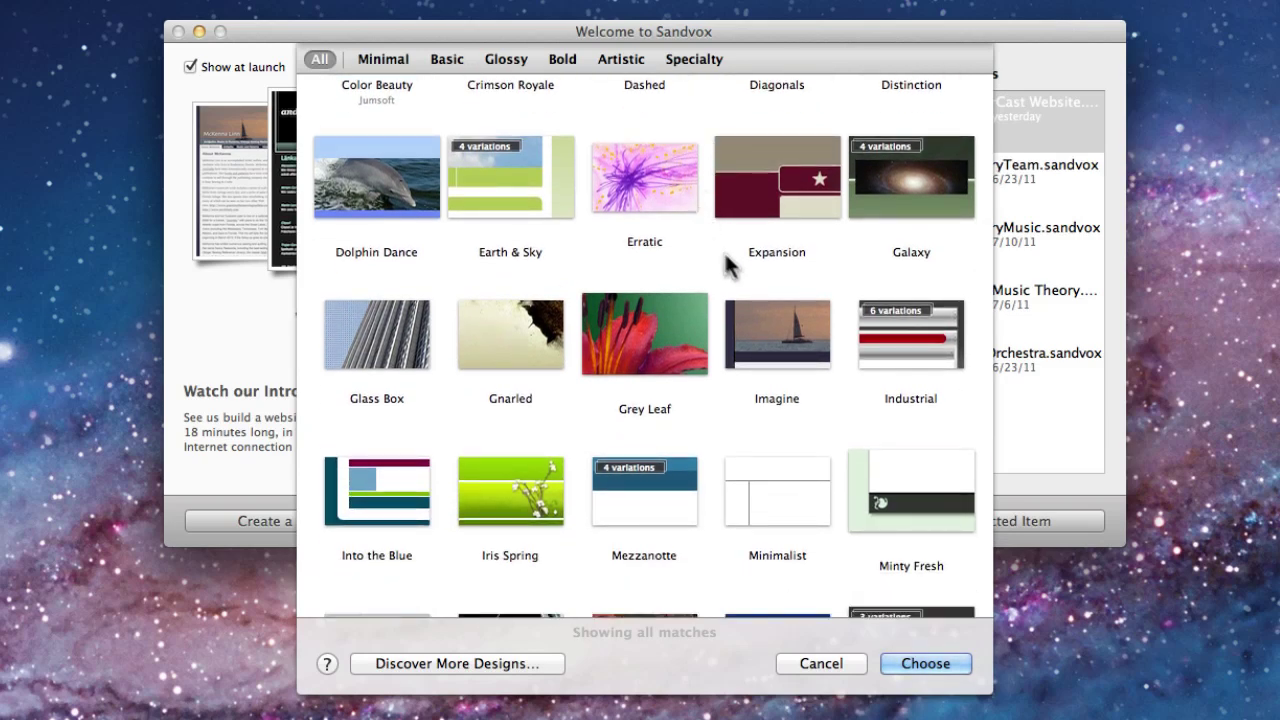
left_click(752, 315)
key("Return")
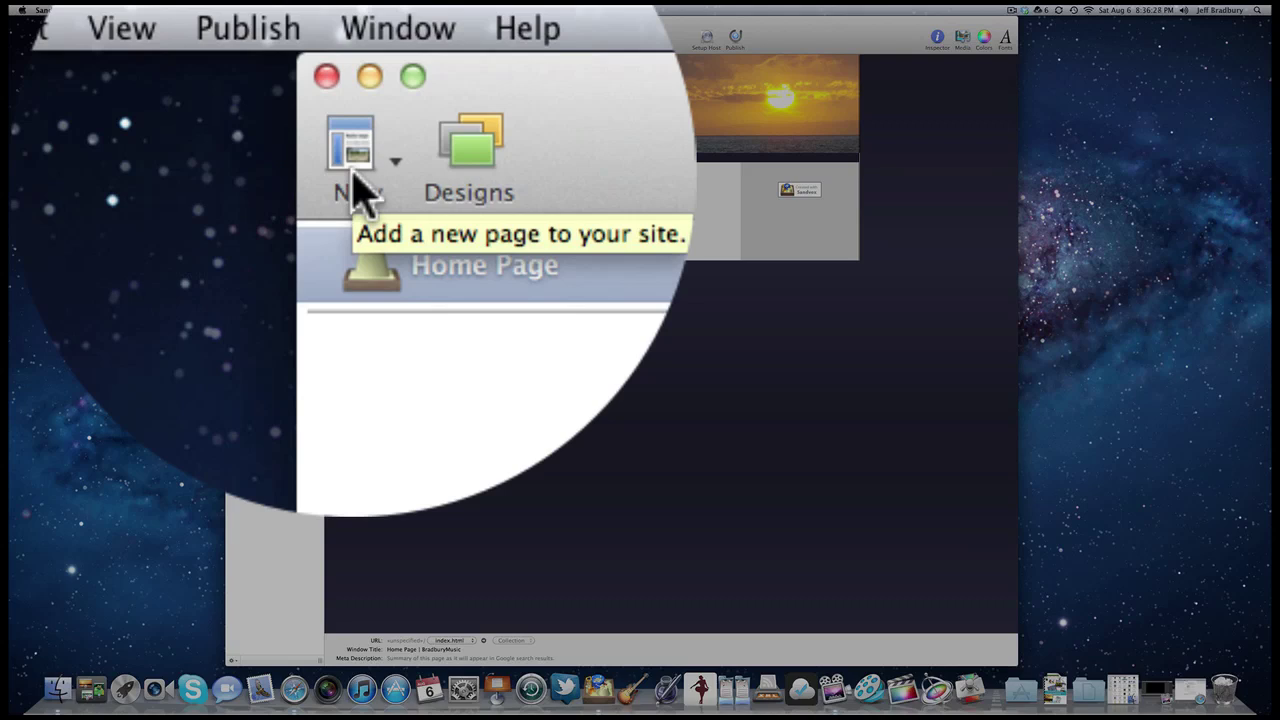
Step: Review the page types available for a new page, including External Link and Raw HTML/Text, without adding one
left_click(356, 190)
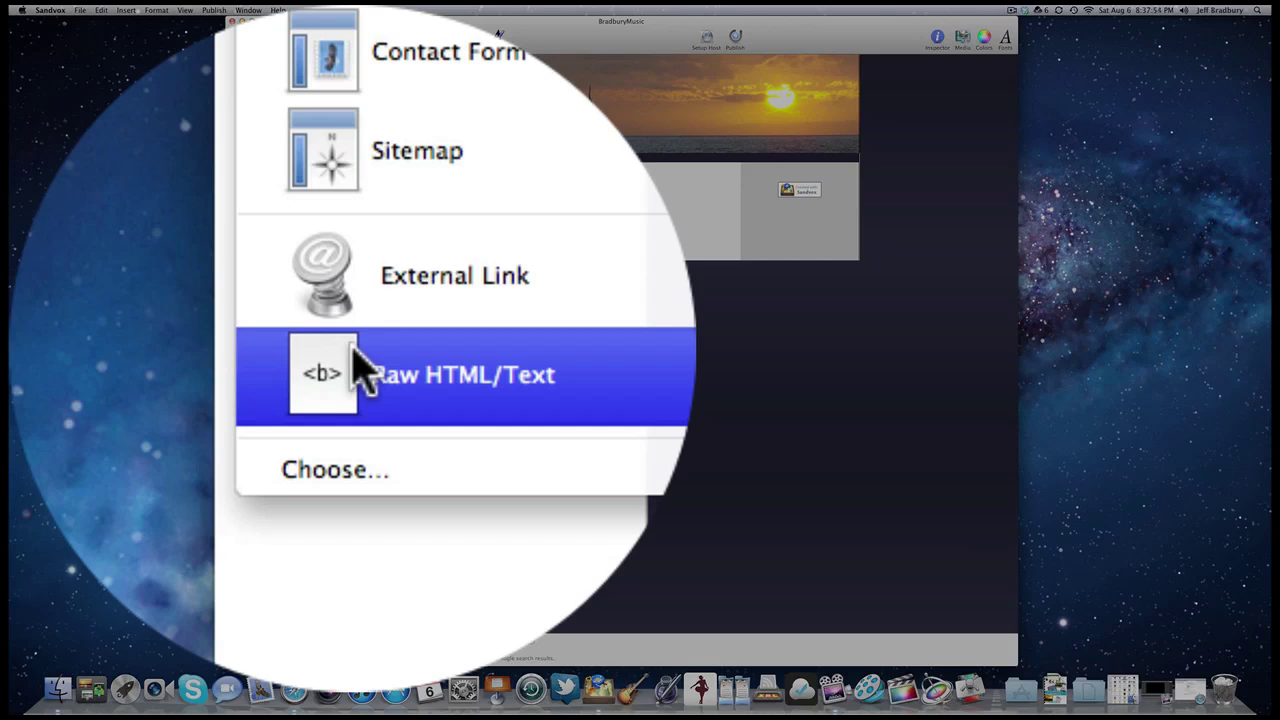
key("Escape")
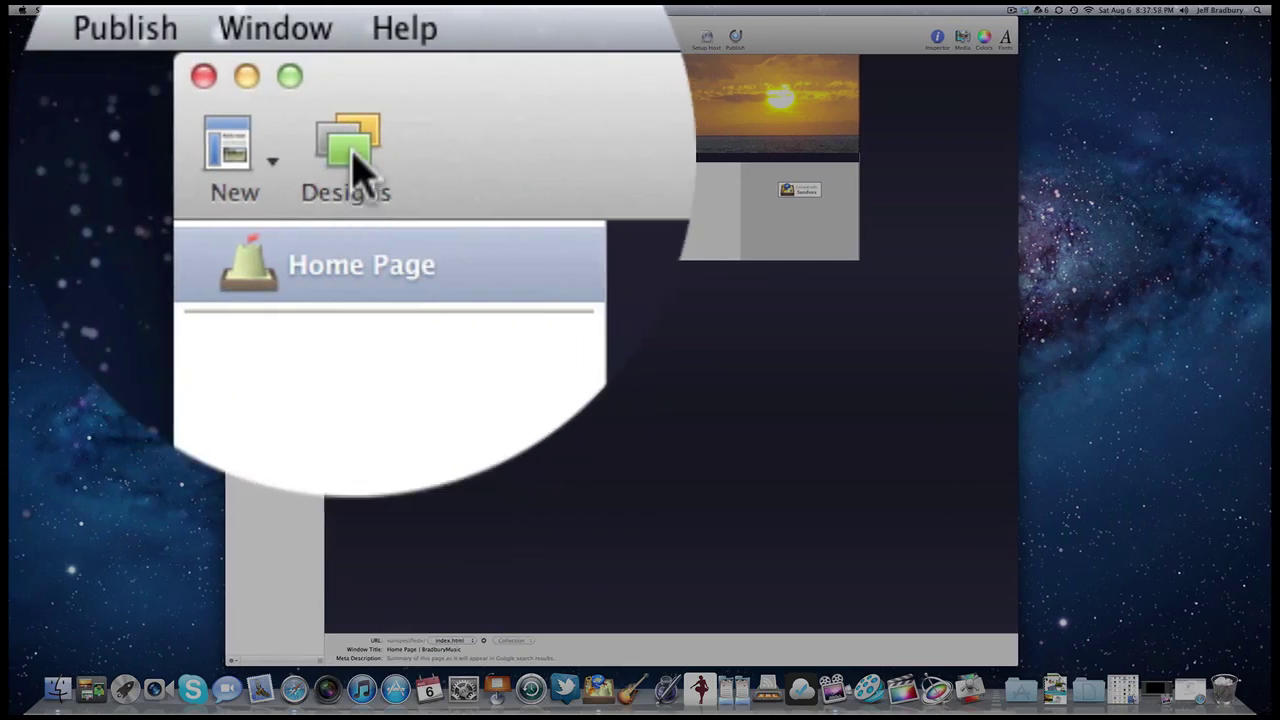
Step: Try the Cathedral design and the Appleseed Brown variation on the site
left_click(350, 152)
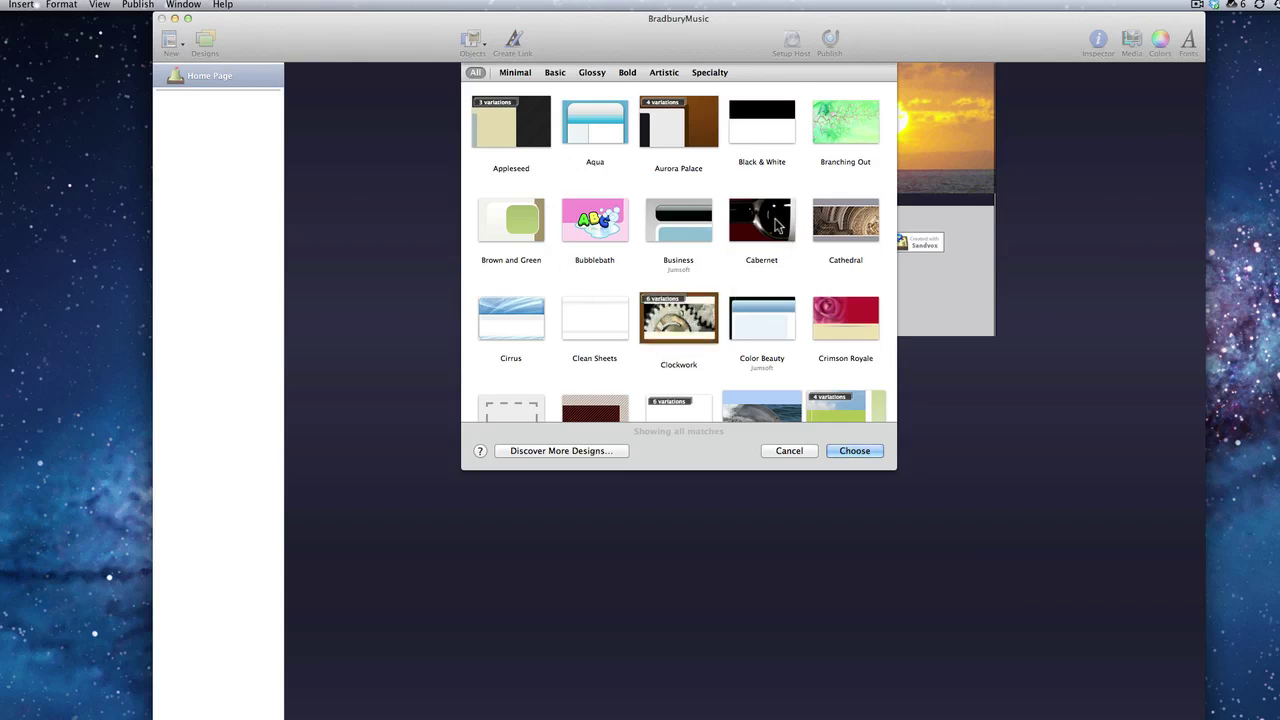
double_click(845, 222)
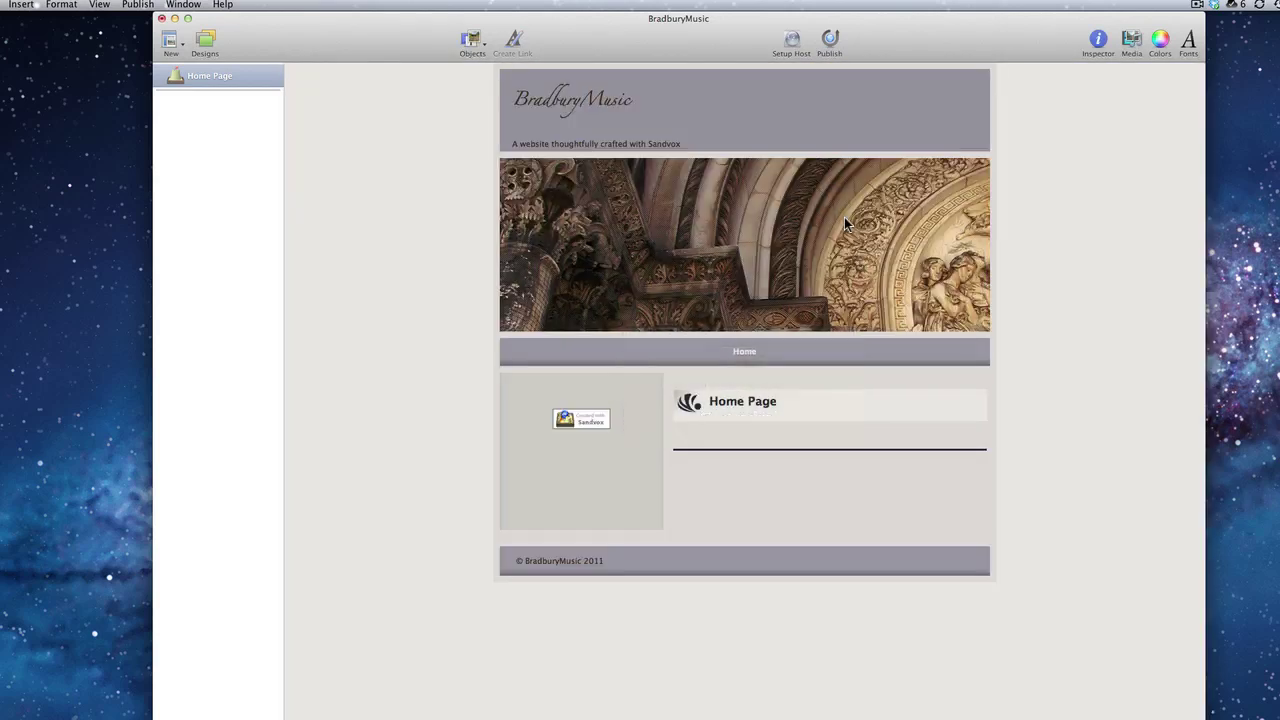
left_click(205, 41)
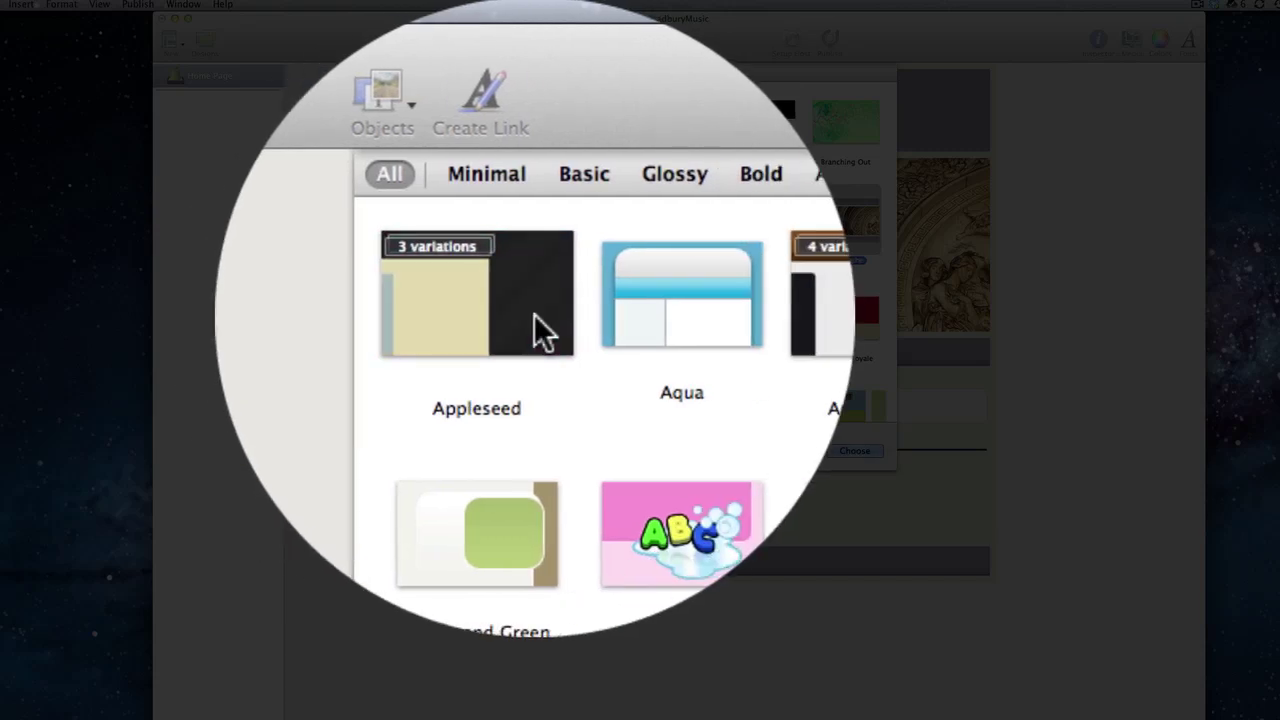
left_click(490, 254)
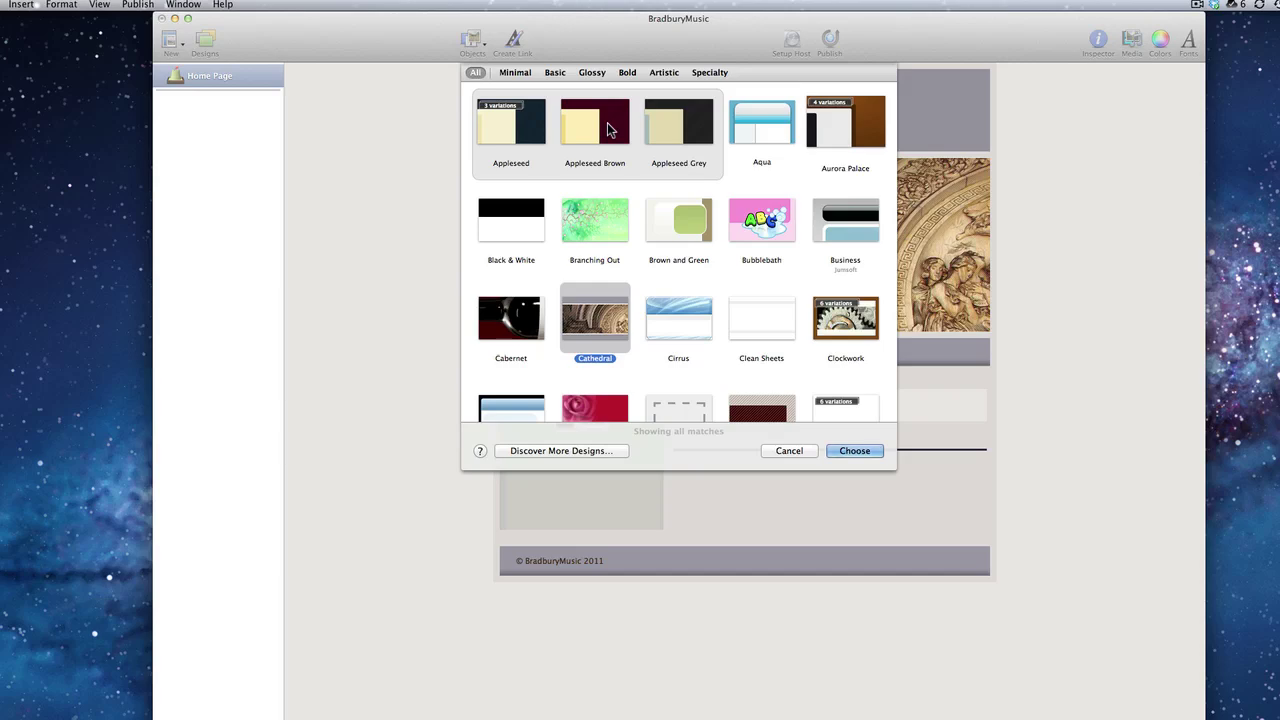
double_click(607, 128)
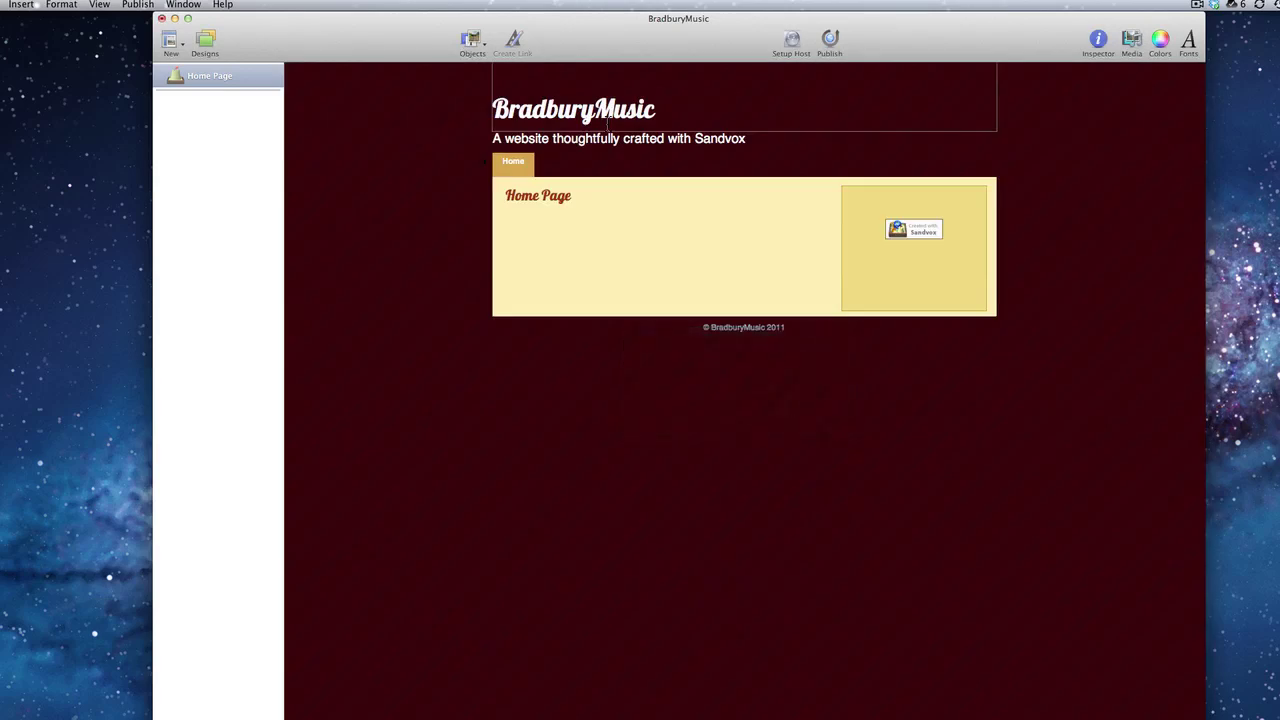
Step: Apply the Appleseed design to the site, using the first of its three variations
left_click(205, 40)
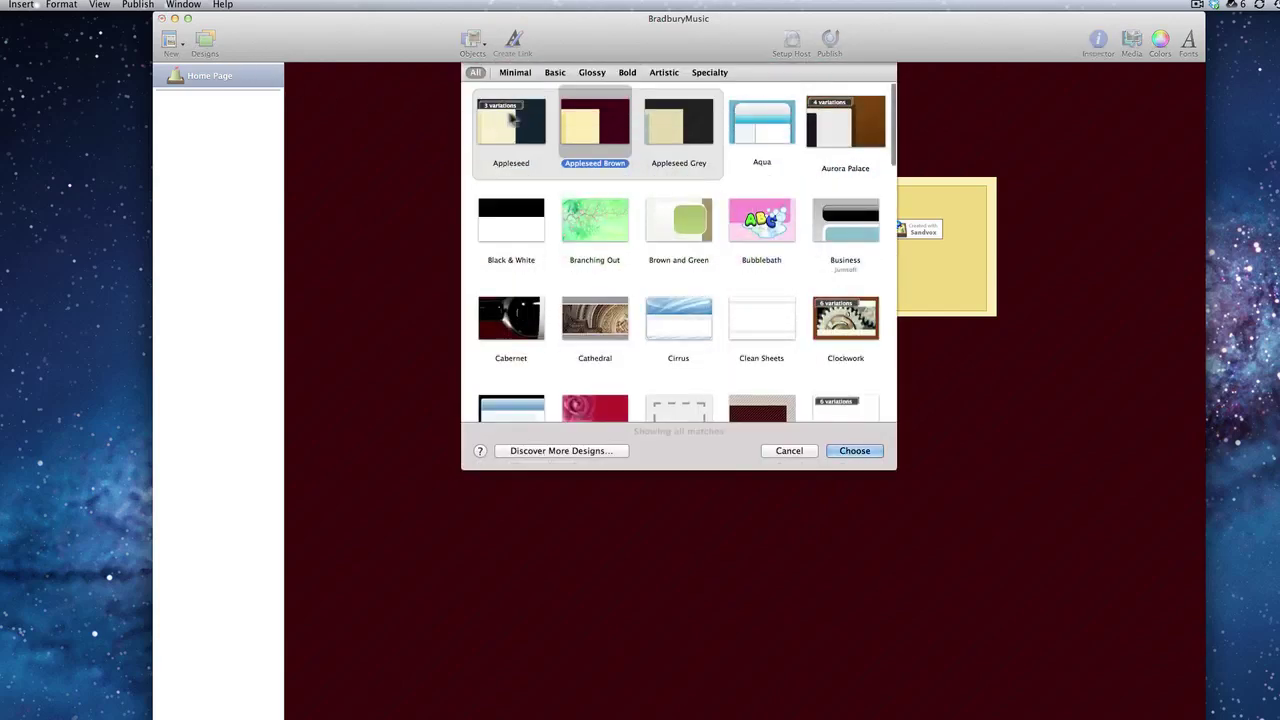
left_click(520, 120)
left_click(520, 120)
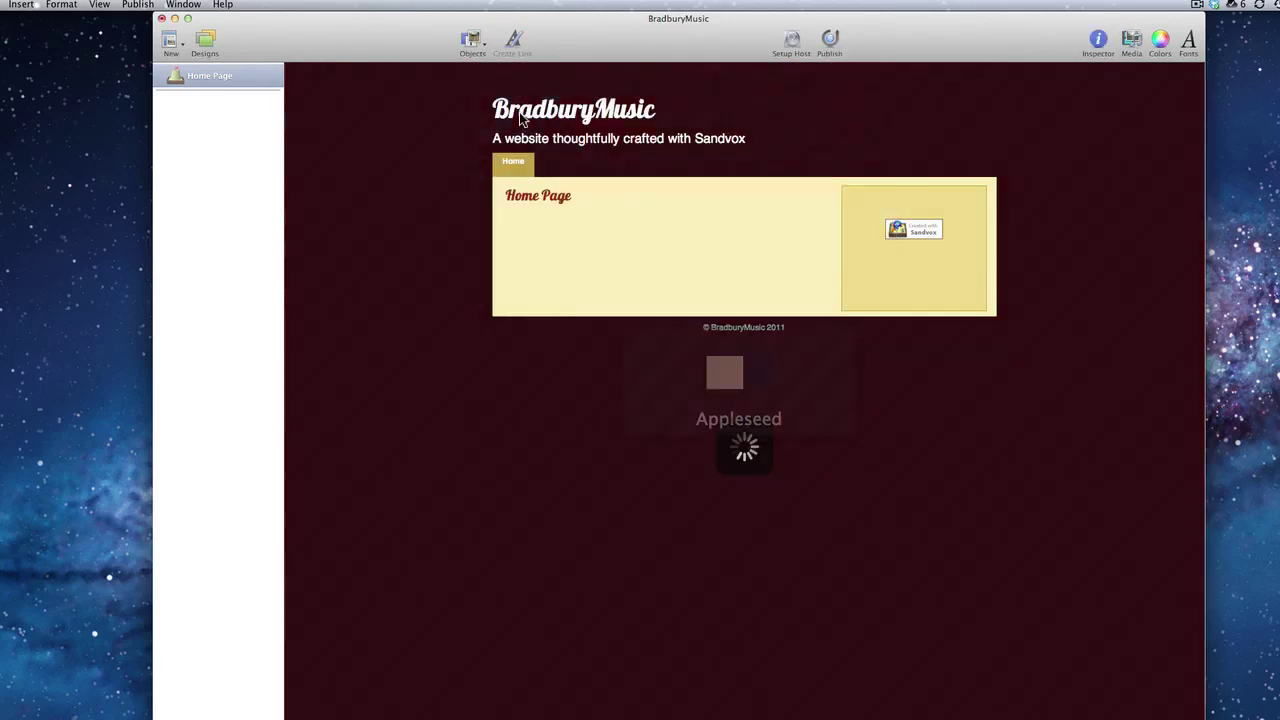
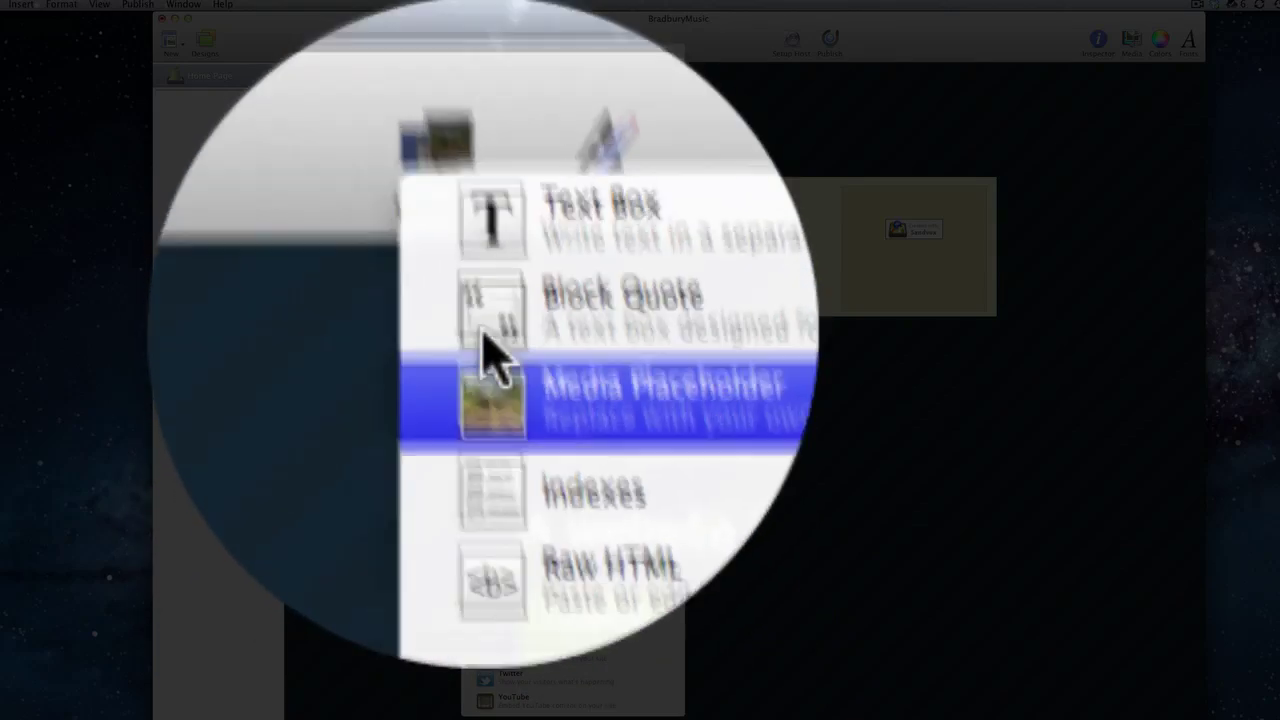
Step: Review the objects that can be inserted on the page, such as Text Box, Media Placeholder and Raw HTML
left_click(486, 206)
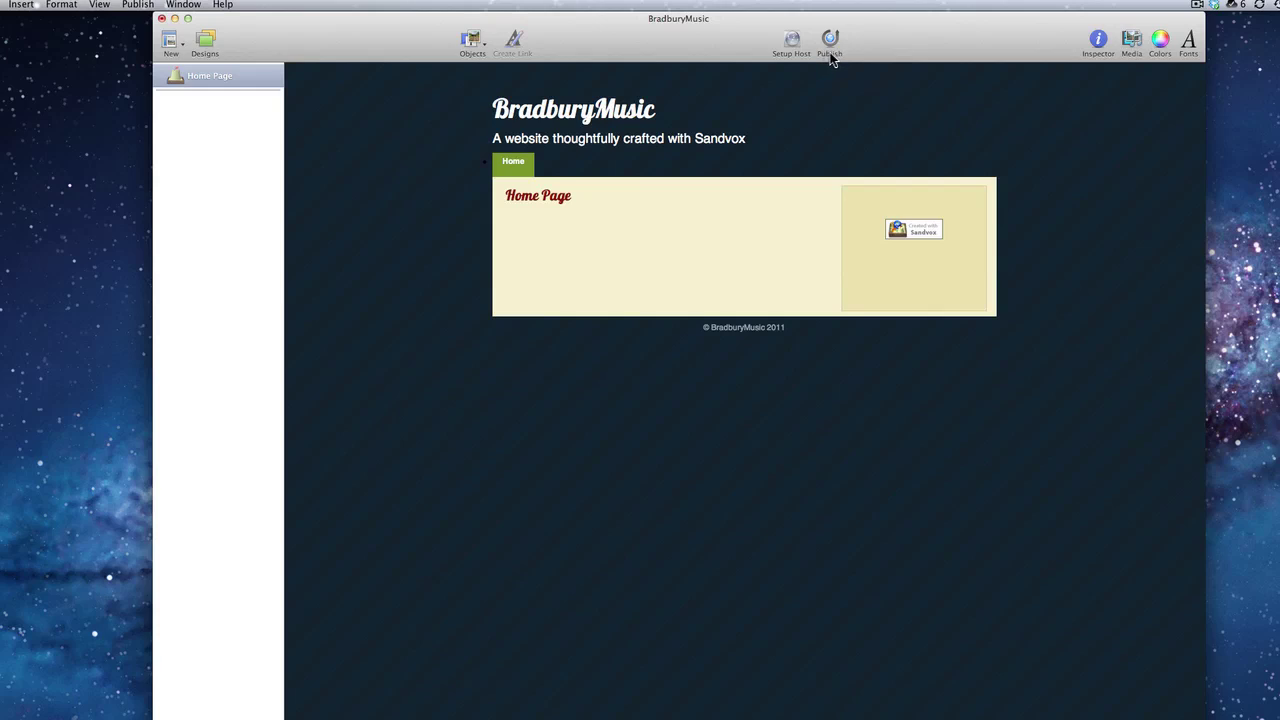
Step: Examine the Inspector's Document, Page, Wrap, Link and Object settings for the home page, and close the Inspector
left_click(1097, 43)
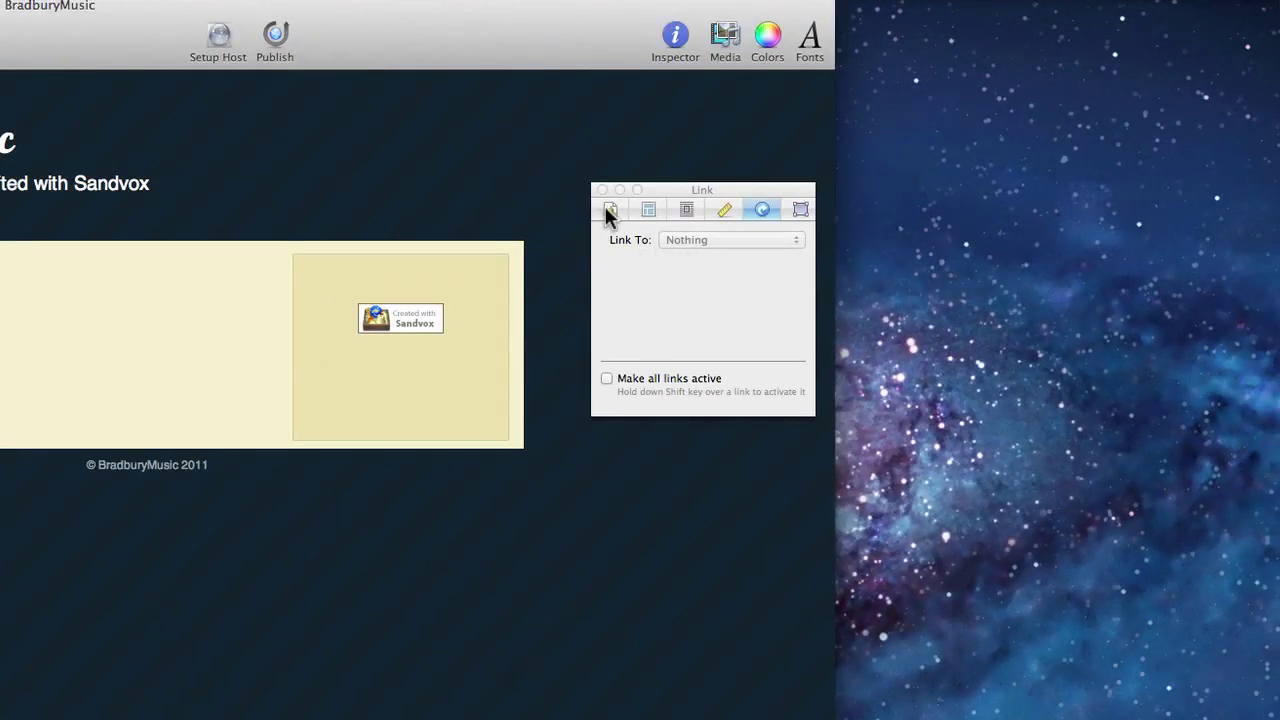
left_click(609, 212)
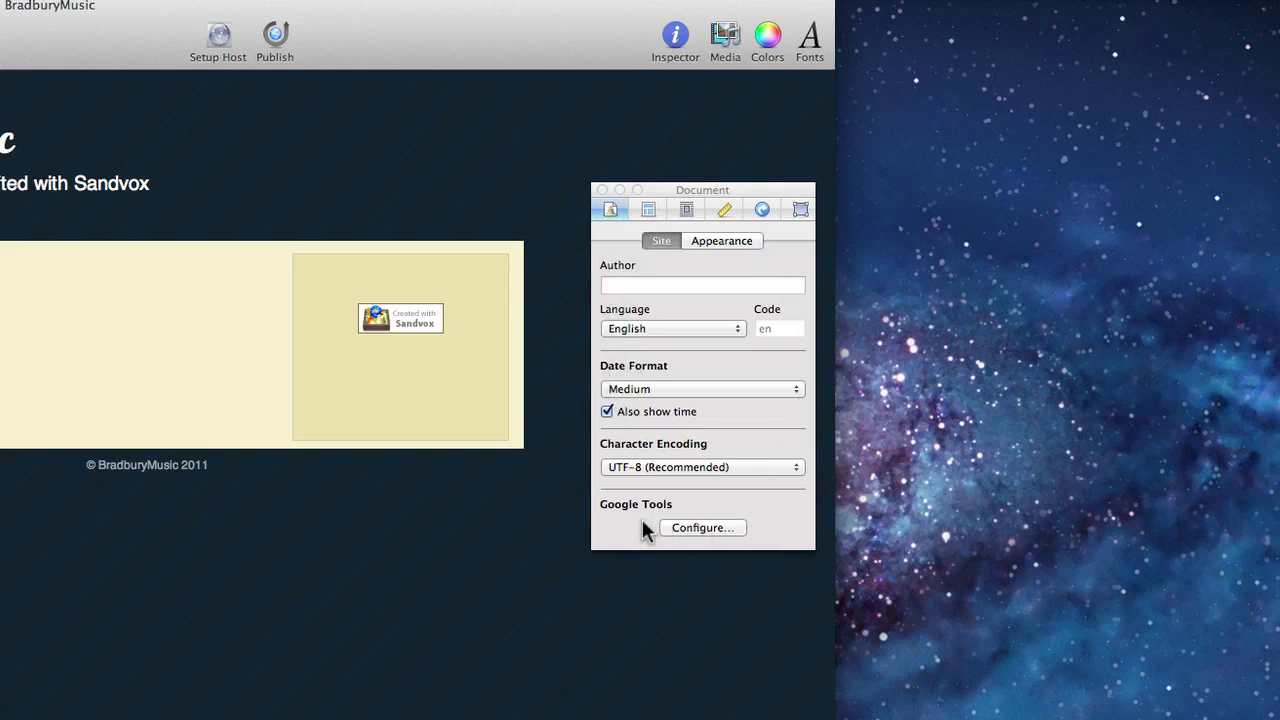
left_click(649, 211)
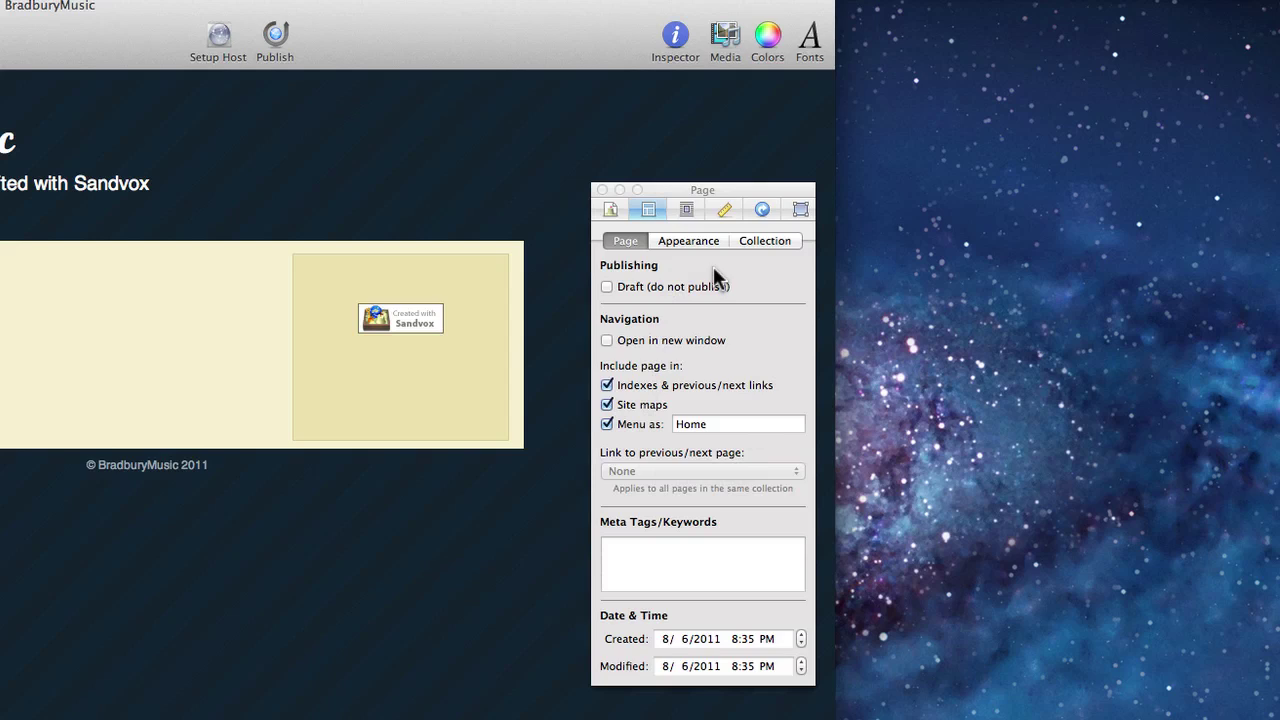
left_click(686, 210)
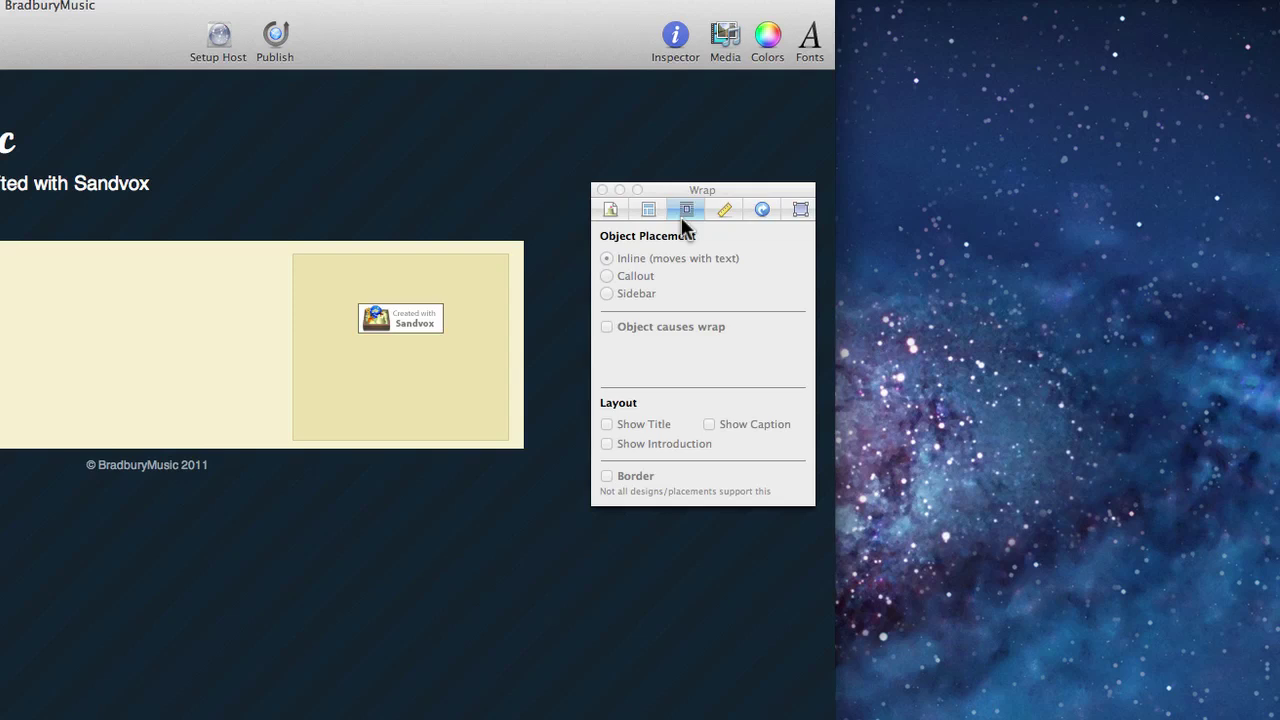
left_click(720, 212)
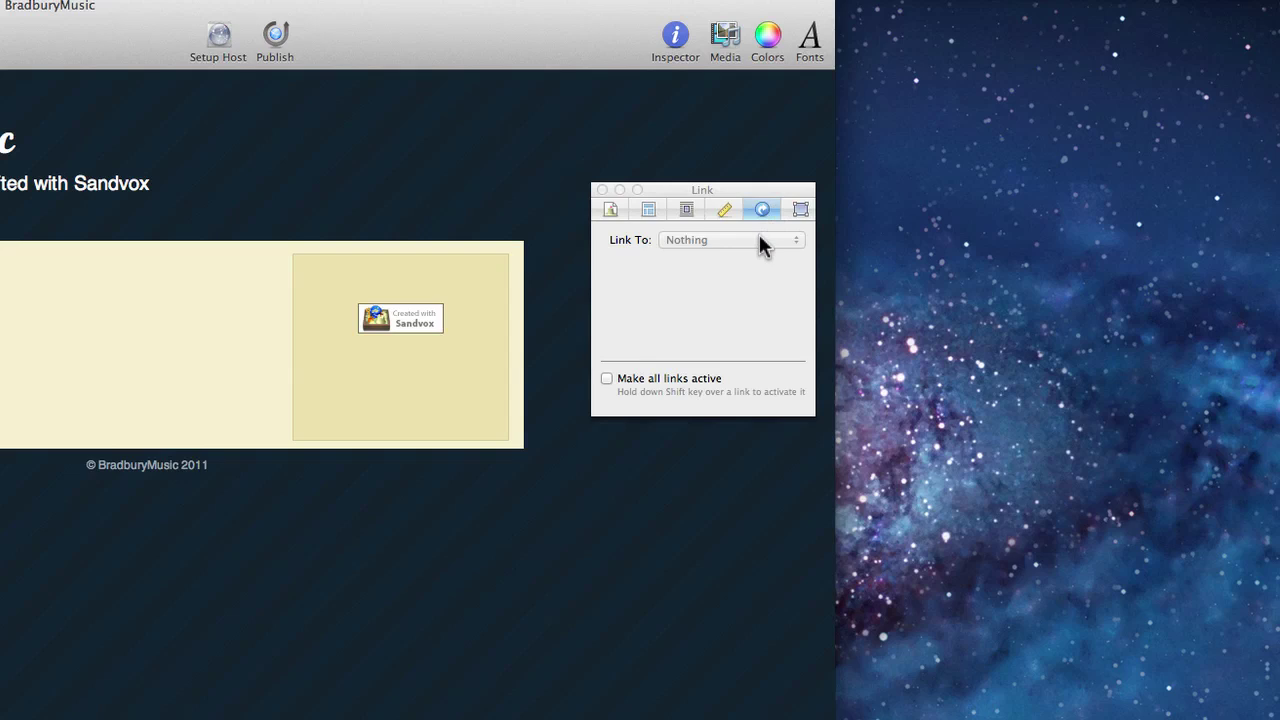
left_click(801, 211)
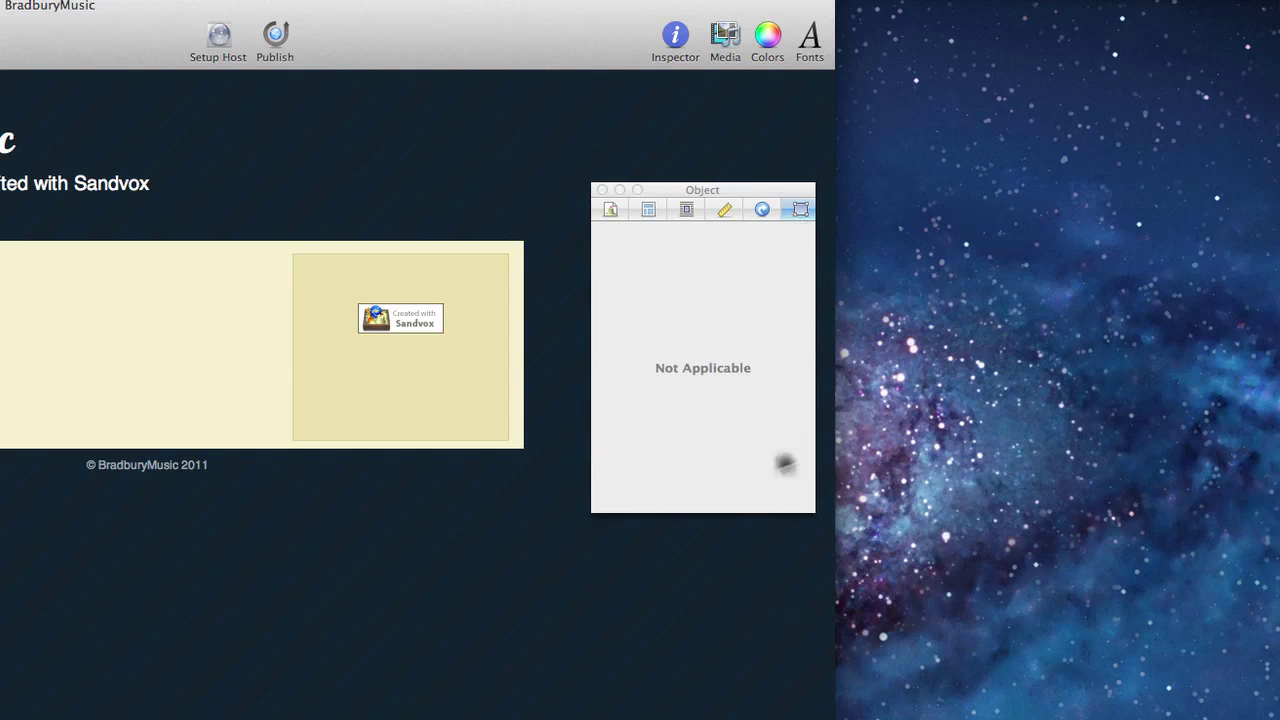
left_click(601, 190)
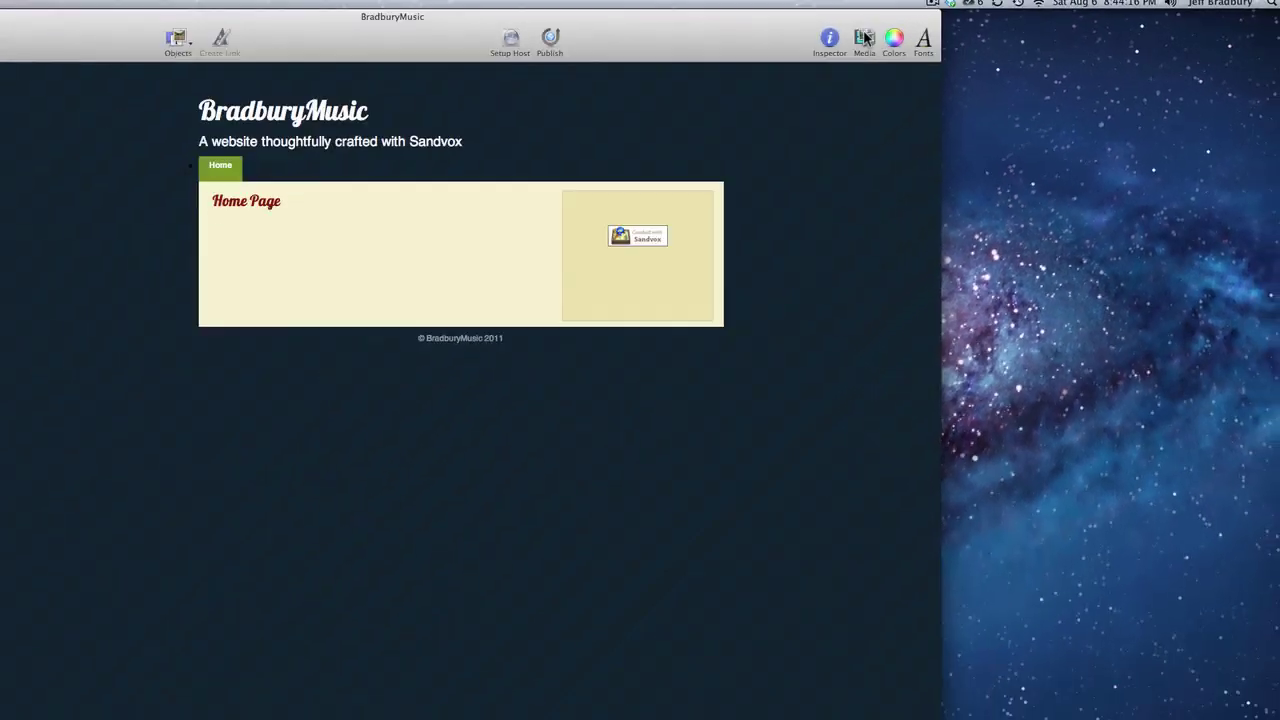
Step: Examine the Media Browser with its Safari links, the Colors palette and the Fonts window, closing each one
left_click(725, 35)
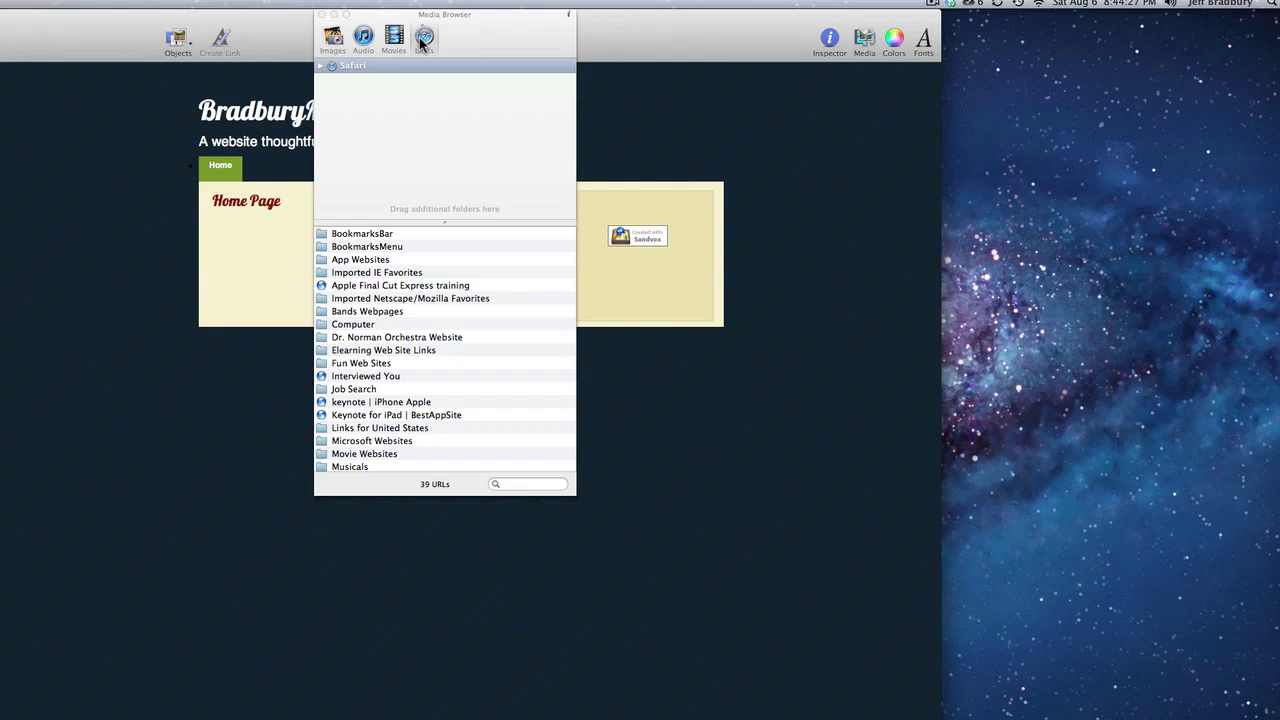
left_click(865, 40)
left_click(895, 40)
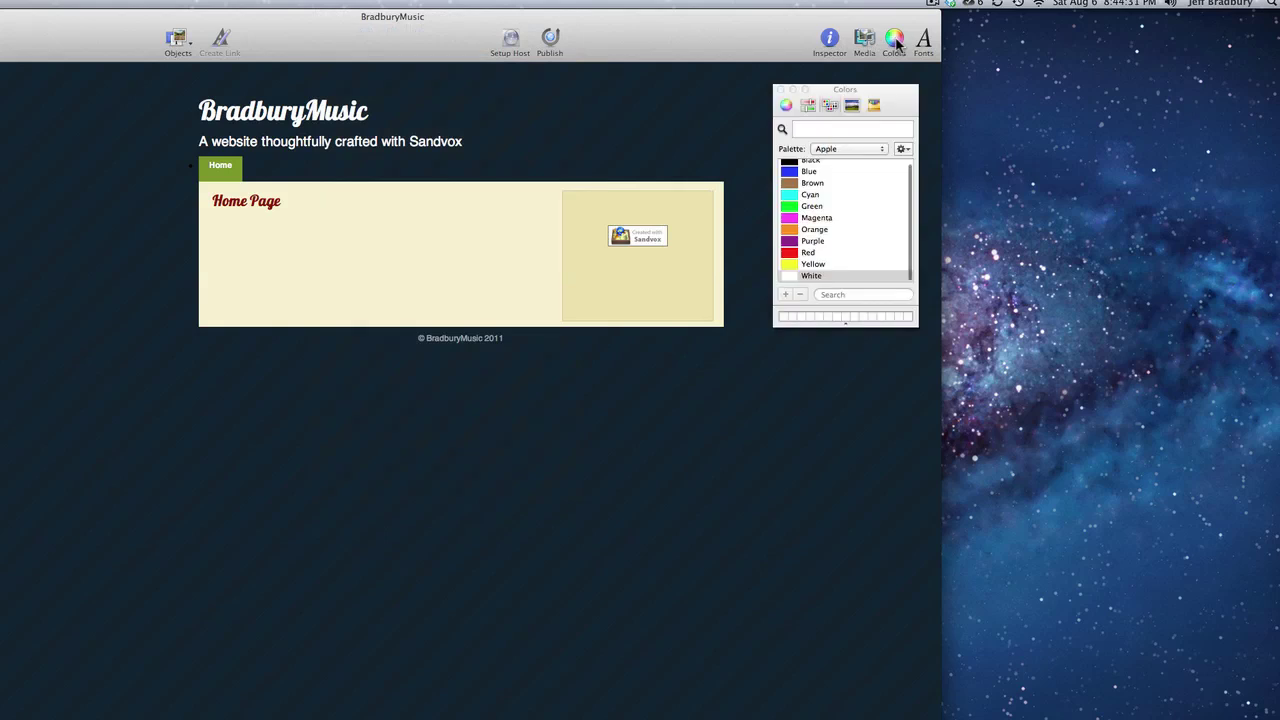
left_click(895, 40)
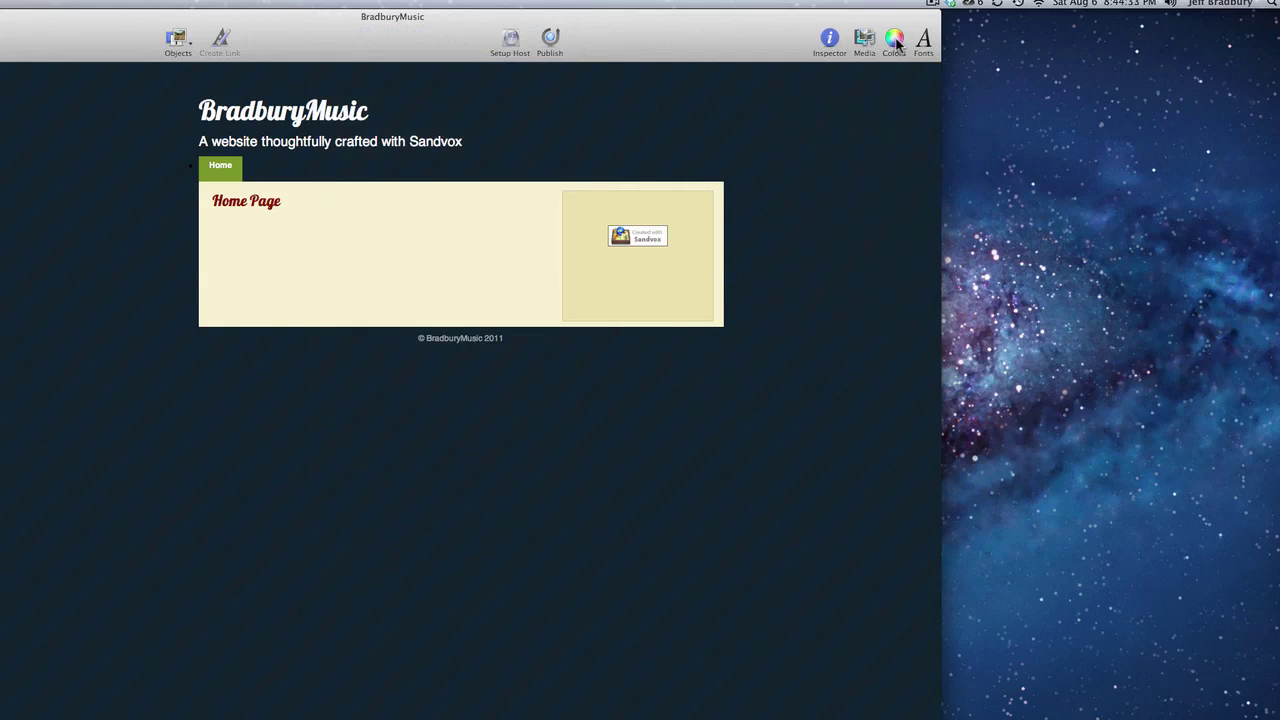
left_click(923, 42)
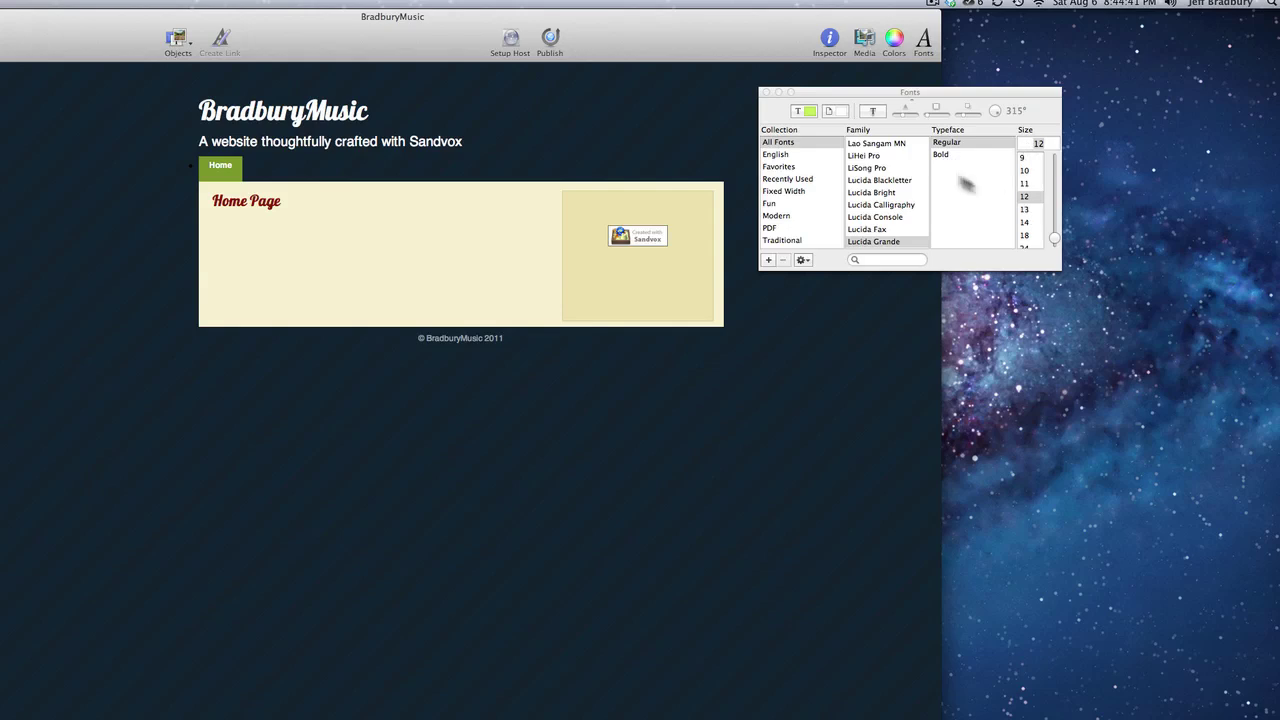
left_click(767, 92)
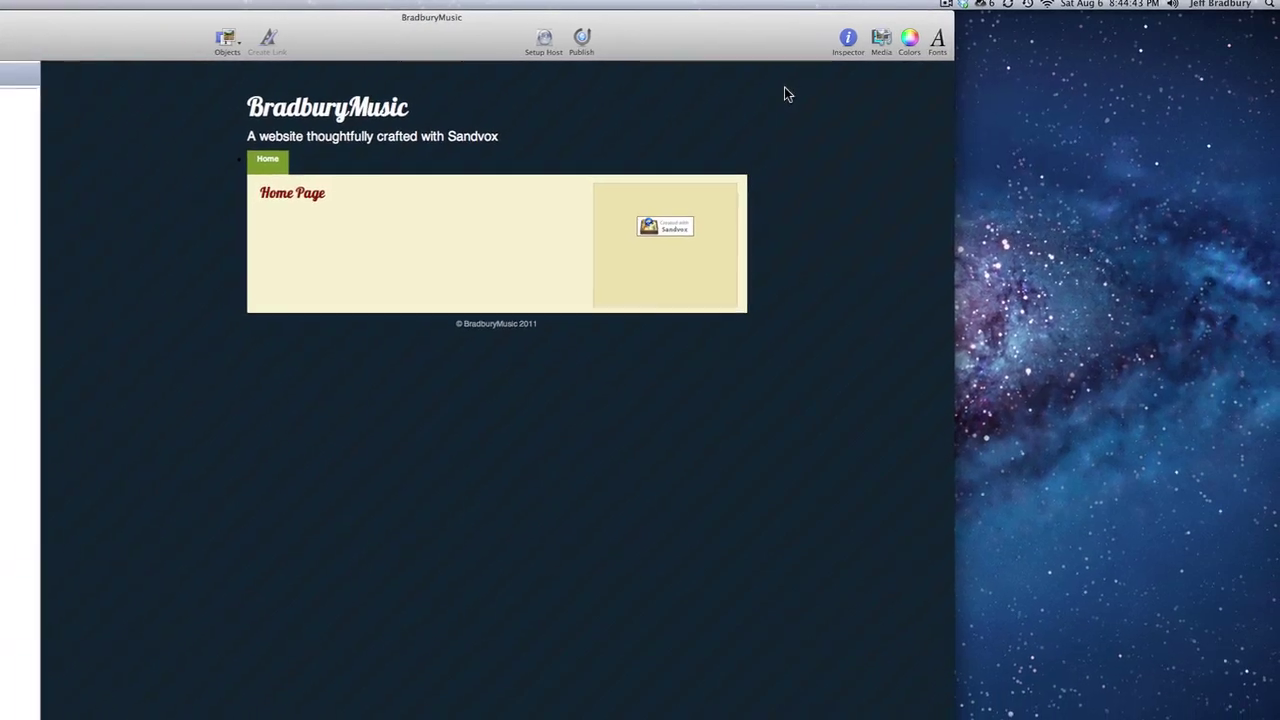